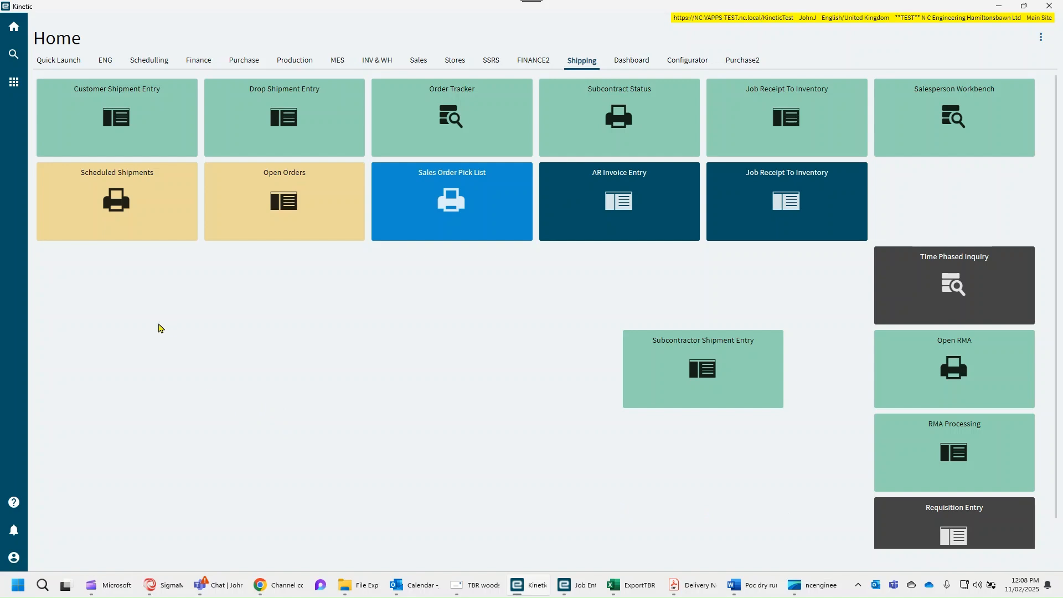
Search the application menu for "shipped no" and open the Shipped Not Invoiced report.
left_click(14, 83)
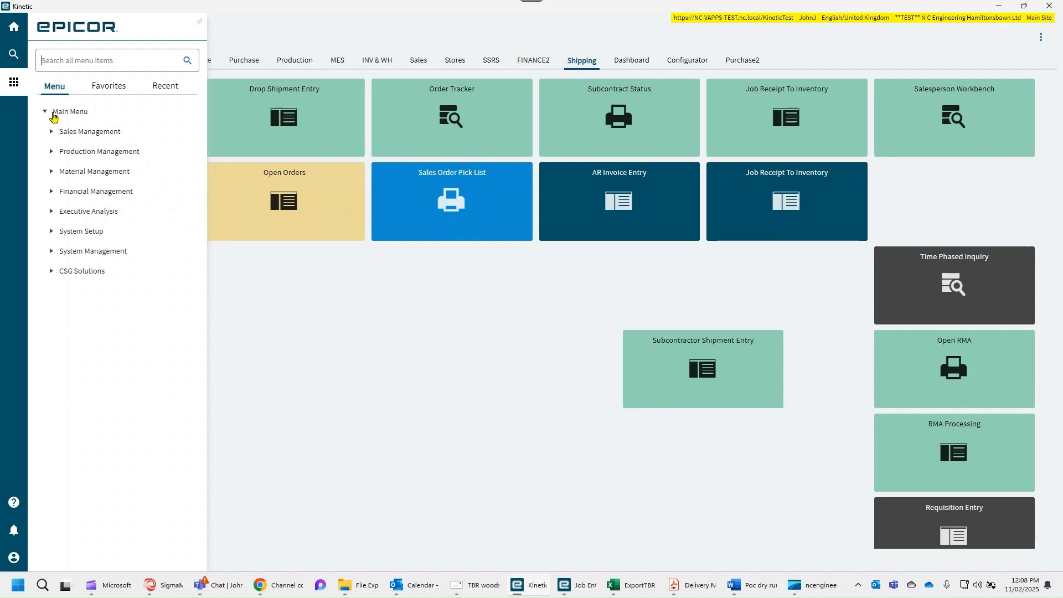
type("shipped no")
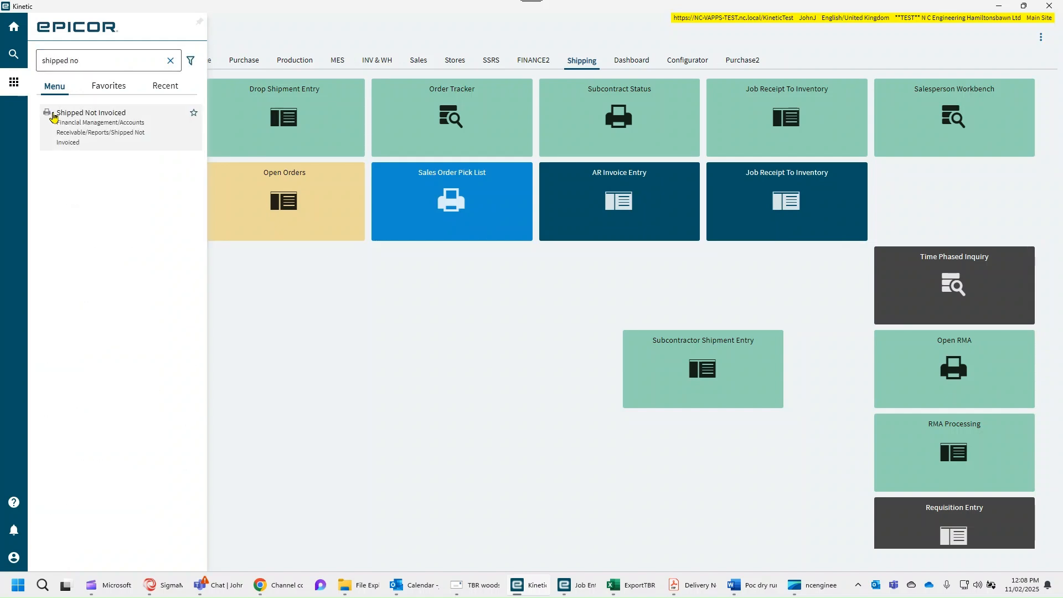
left_click(77, 142)
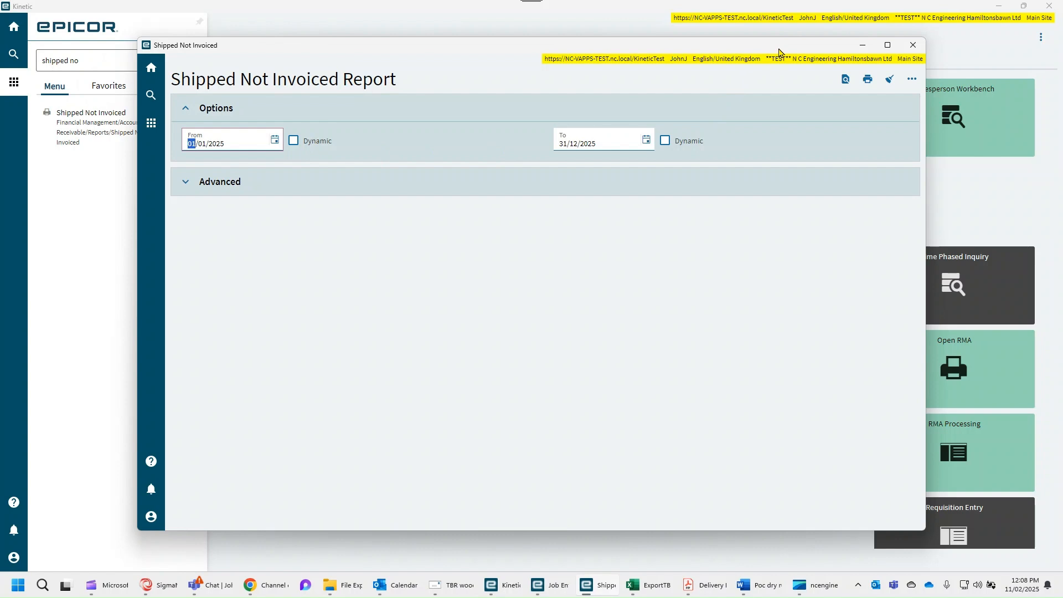
left_click_drag(778, 49, 820, 38)
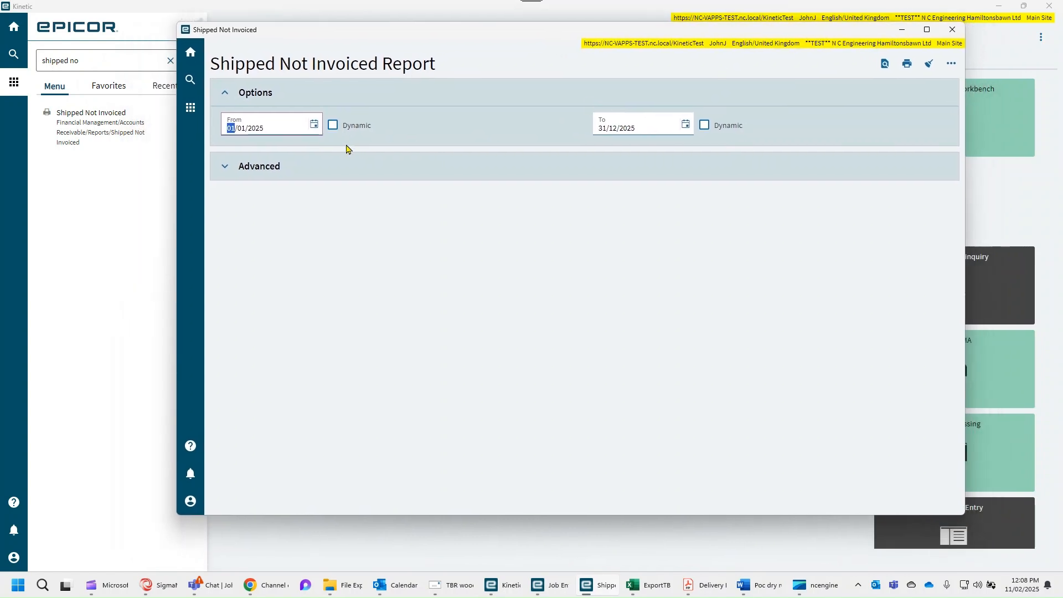
Set the report's date range to dynamic dates, from End of month - 3 months to Today.
left_click(333, 126)
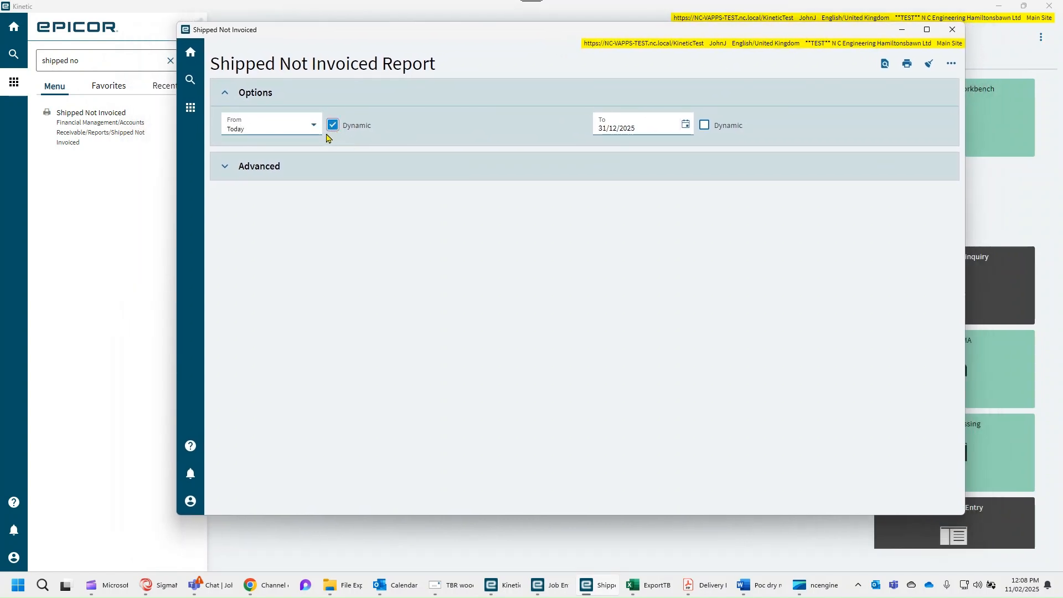
left_click(317, 128)
scroll(314, 194, "down", 6)
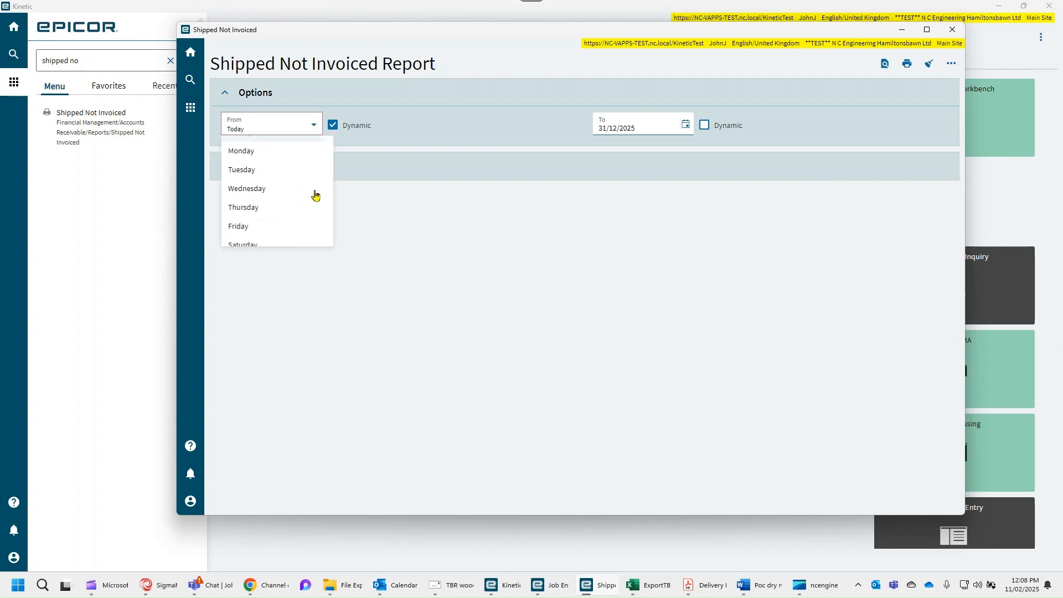
scroll(315, 195, "down", 8)
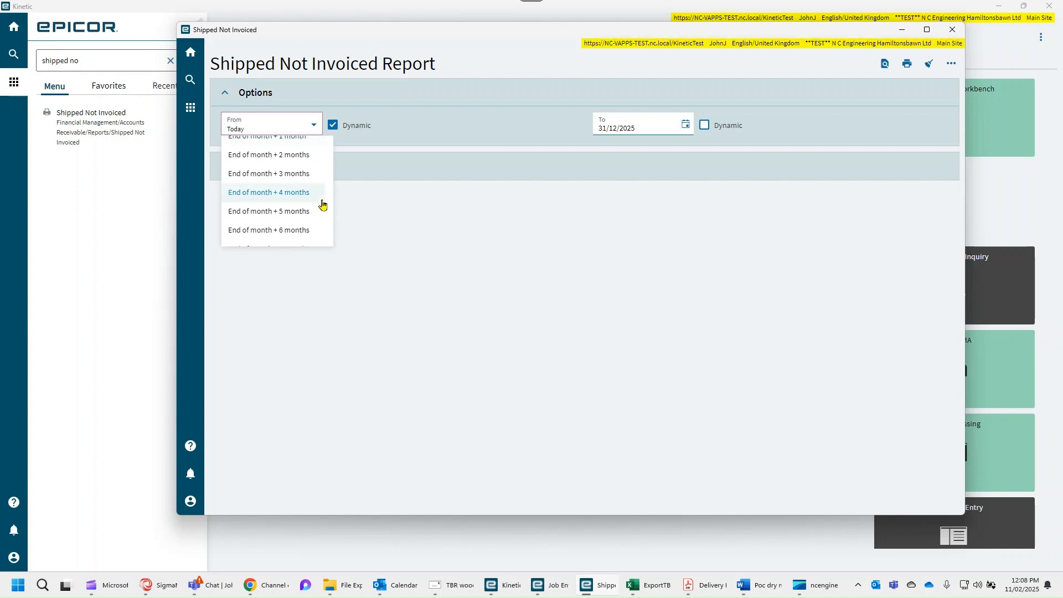
scroll(321, 204, "down", 2)
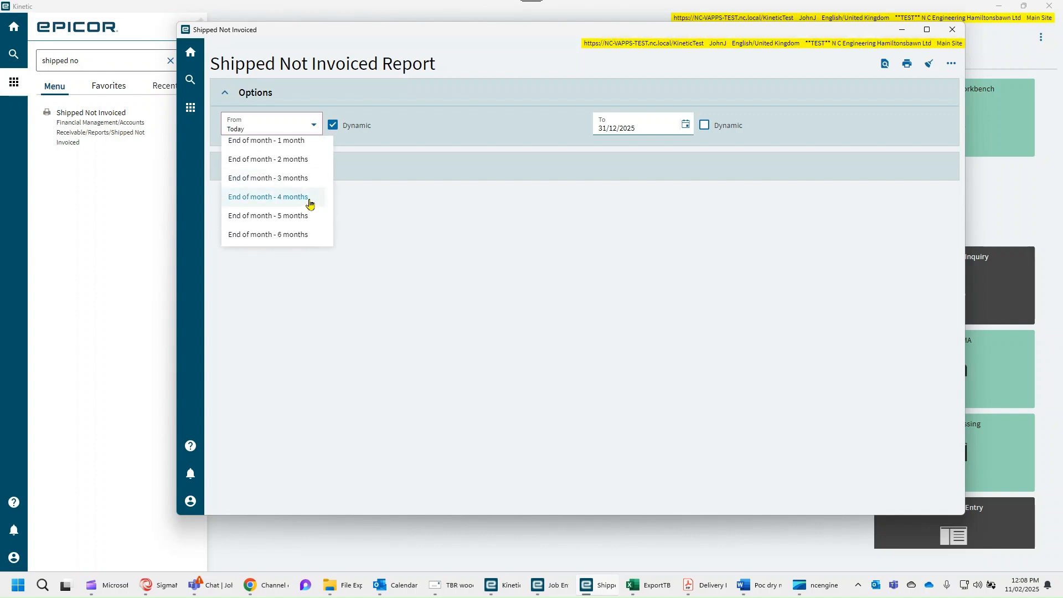
left_click(306, 176)
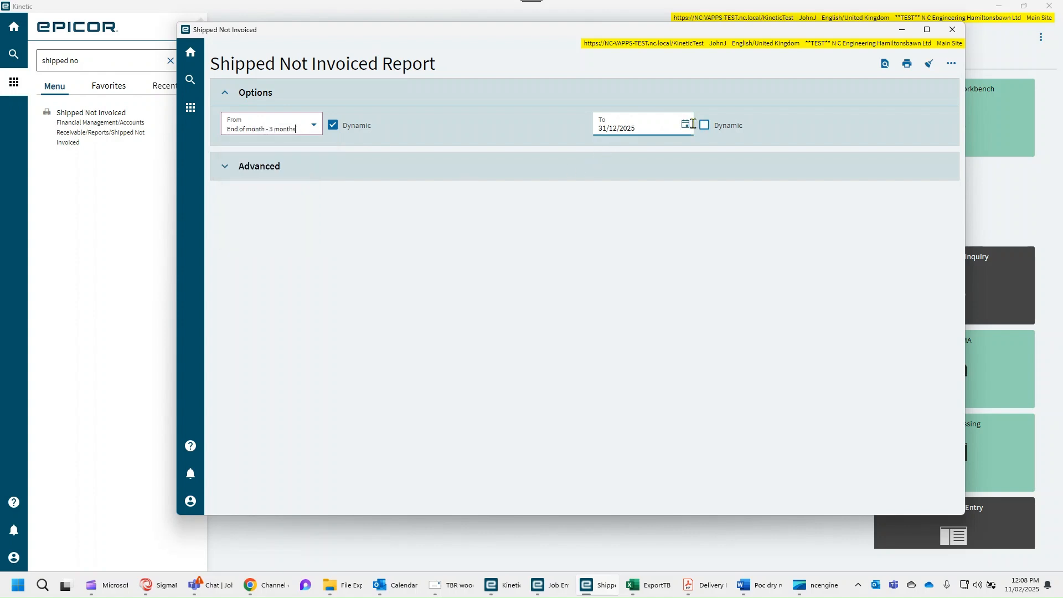
left_click(678, 131)
left_click(703, 125)
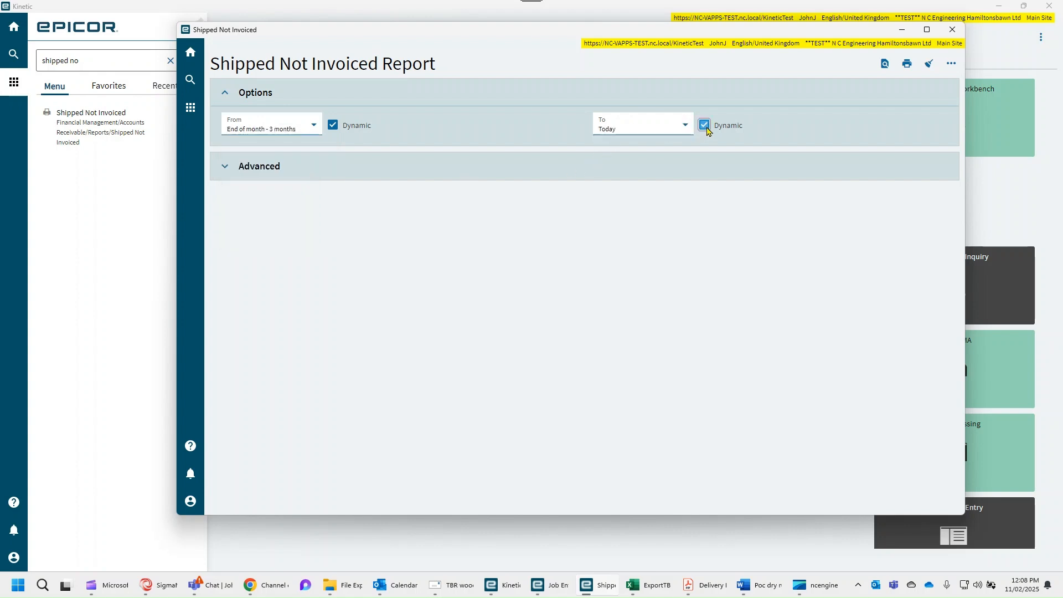
Check the report's advanced schedule options, keep the schedule at Now, and generate the PDF preview.
left_click(222, 171)
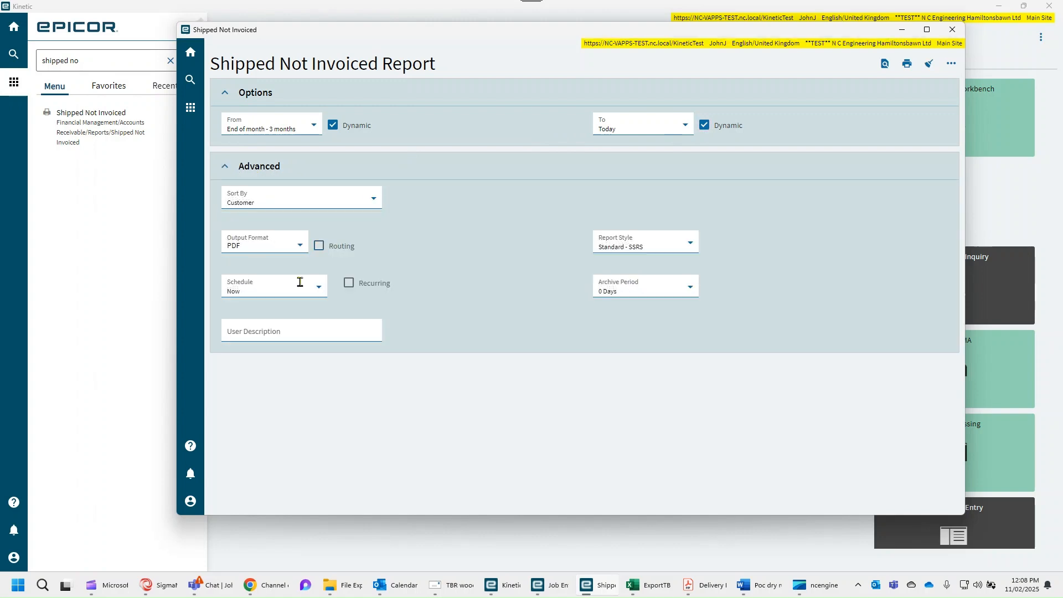
left_click(317, 293)
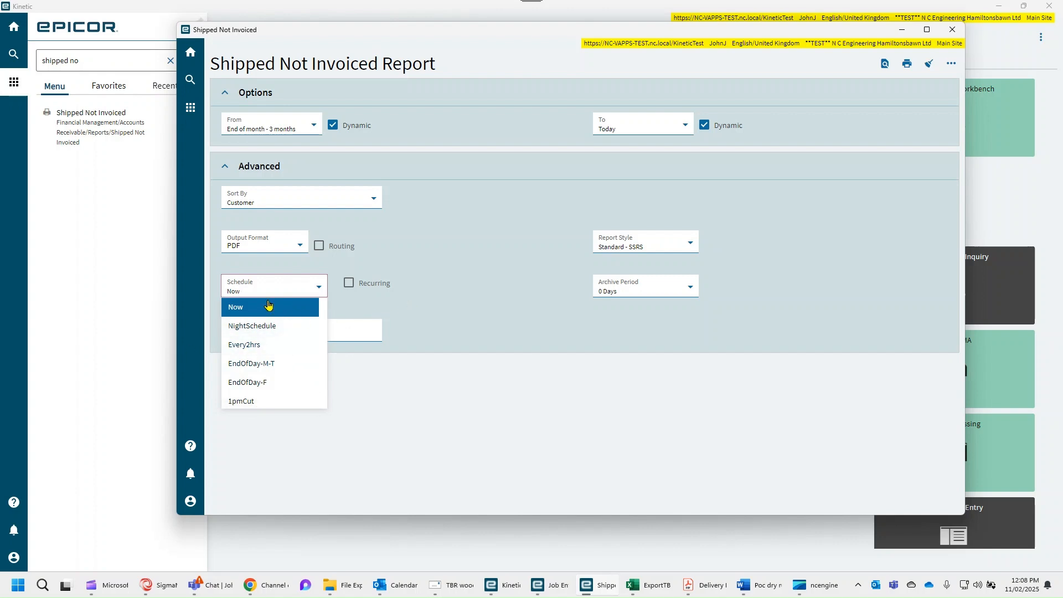
left_click(419, 309)
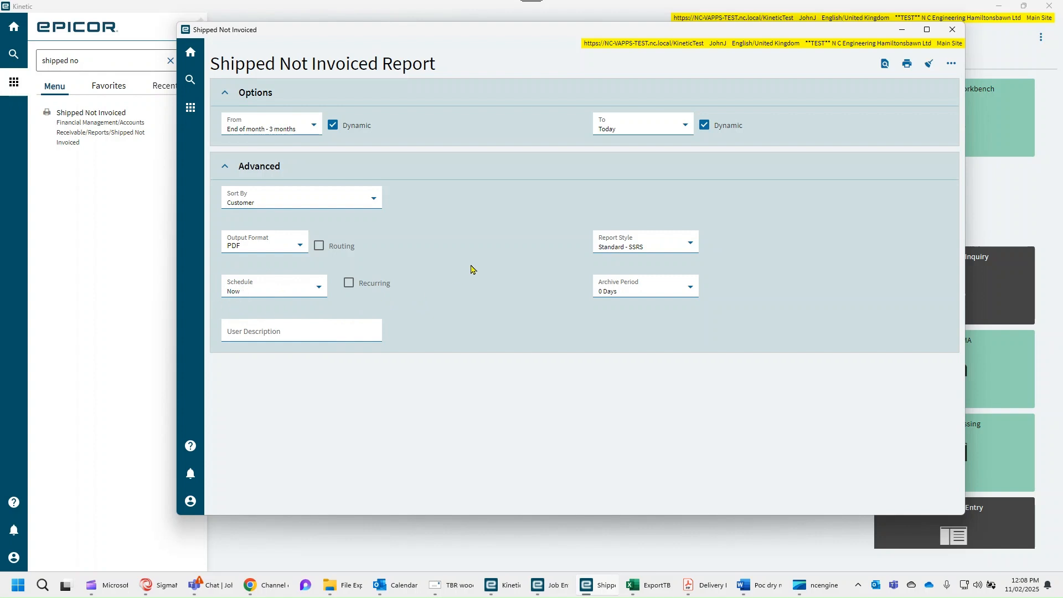
left_click(883, 65)
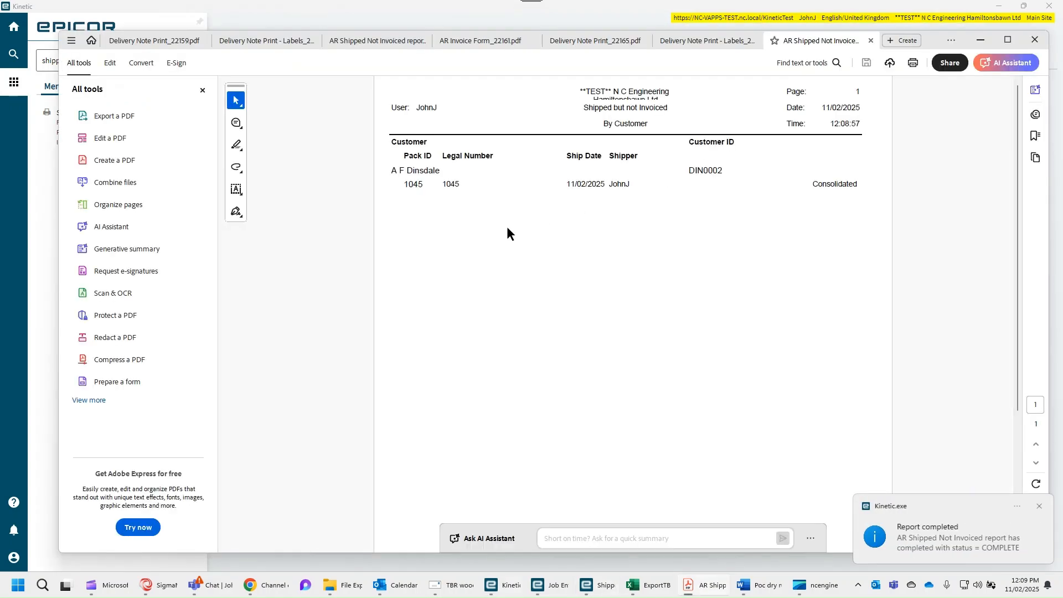
Examine the pack ID of the shipment listed in the Shipped but not Invoiced report.
double_click(414, 187)
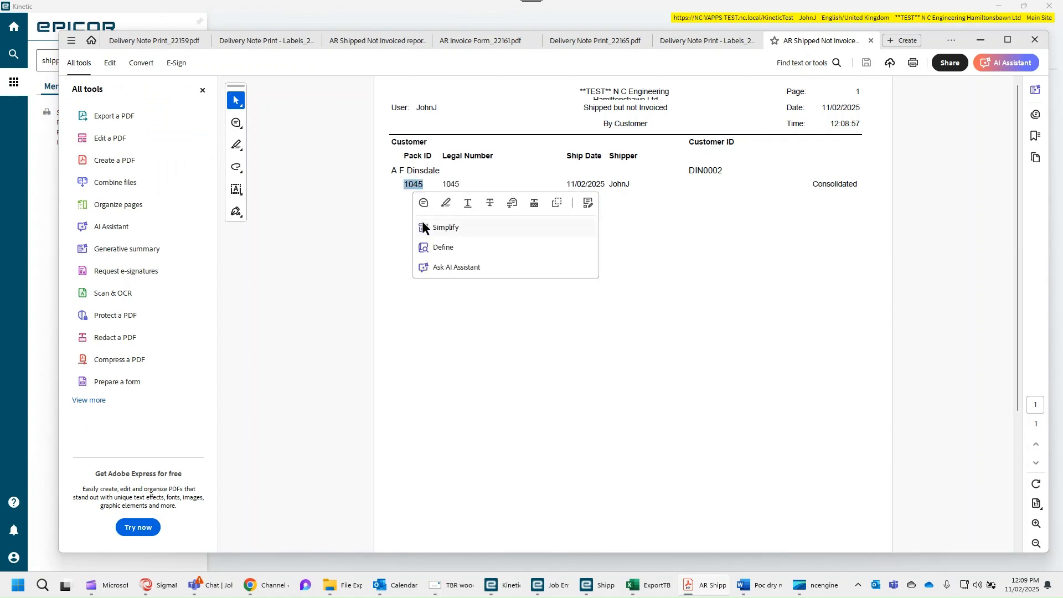
left_click(548, 281)
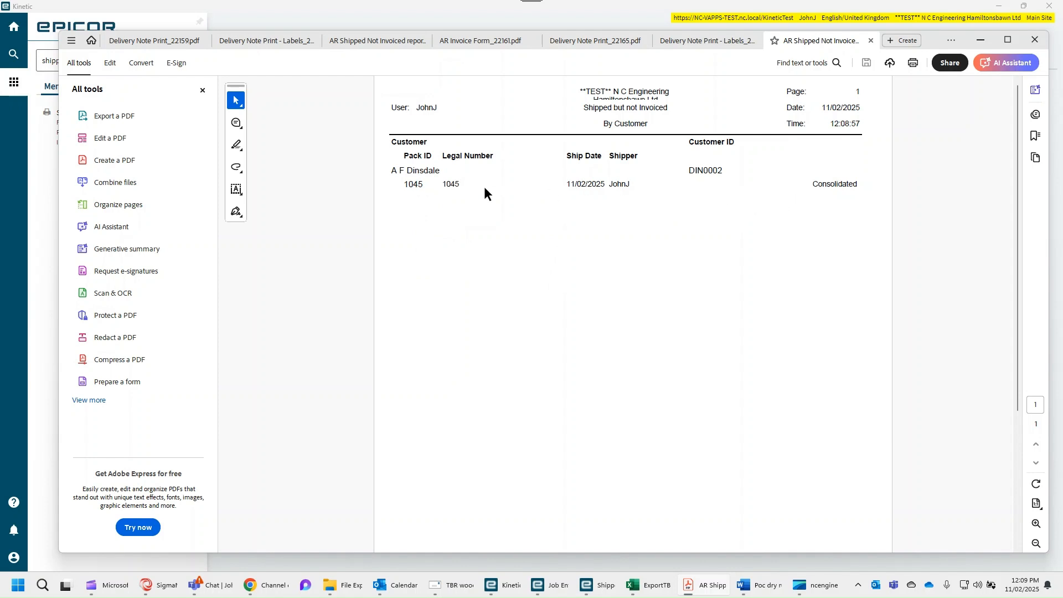
double_click(413, 184)
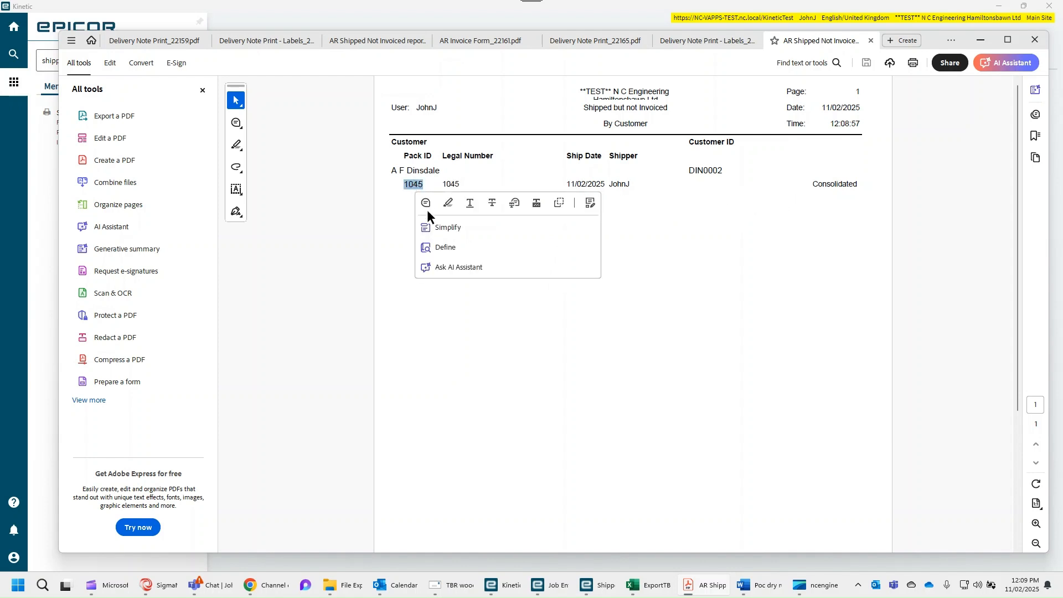
left_click(497, 341)
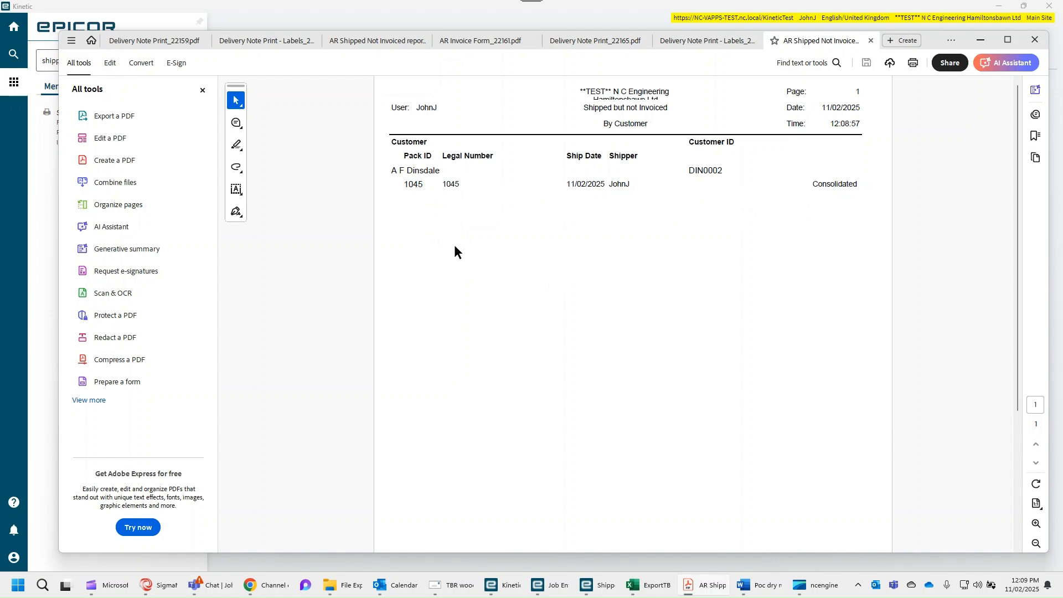
double_click(419, 187)
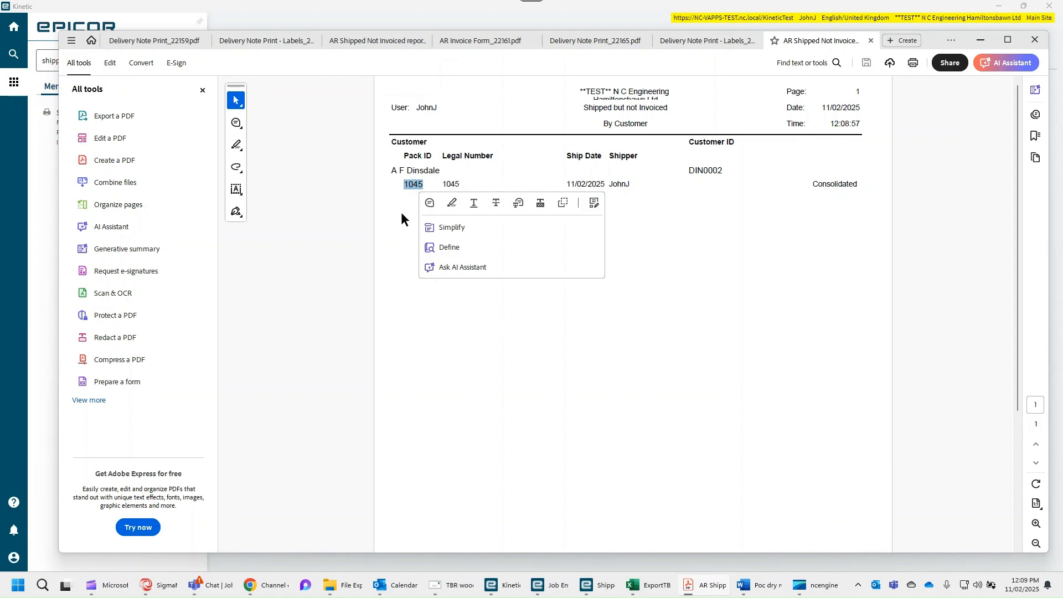
left_click(513, 178)
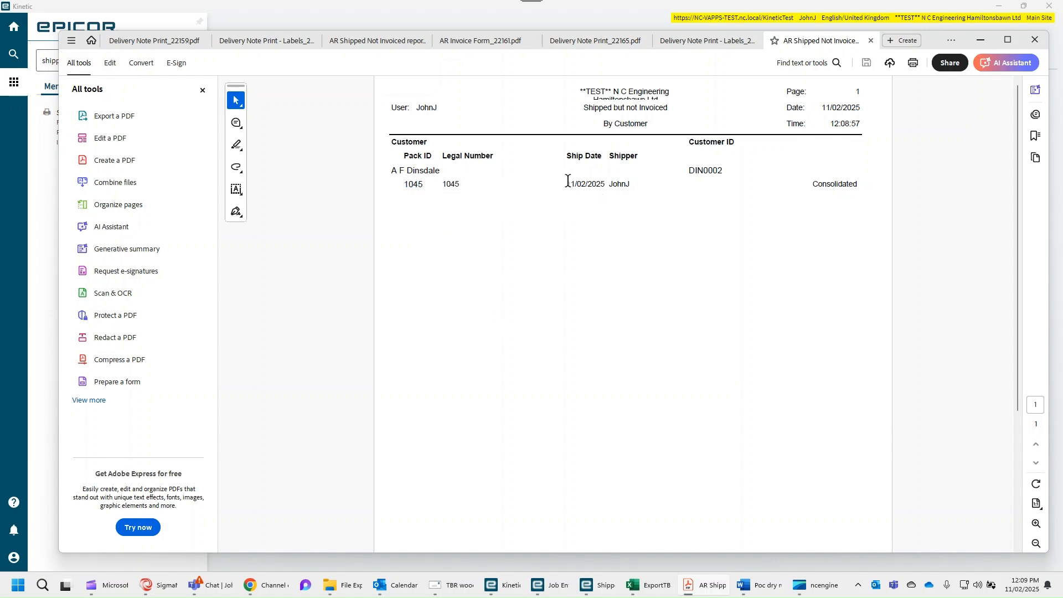
Minimize the report PDF, return to the Kinetic home page and open AR Invoice Entry.
left_click(980, 41)
left_click(456, 292)
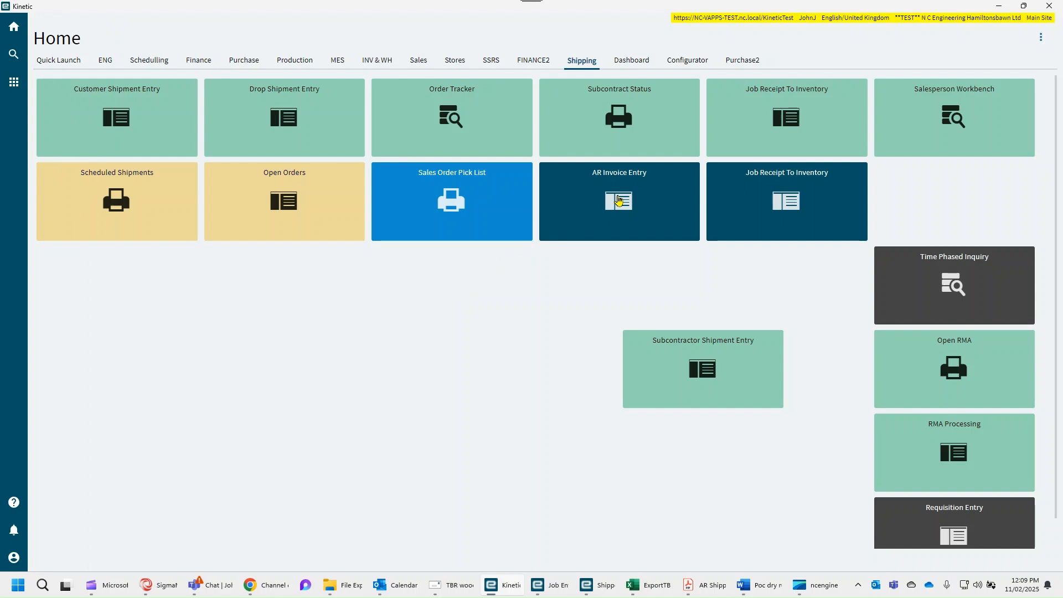
left_click(619, 201)
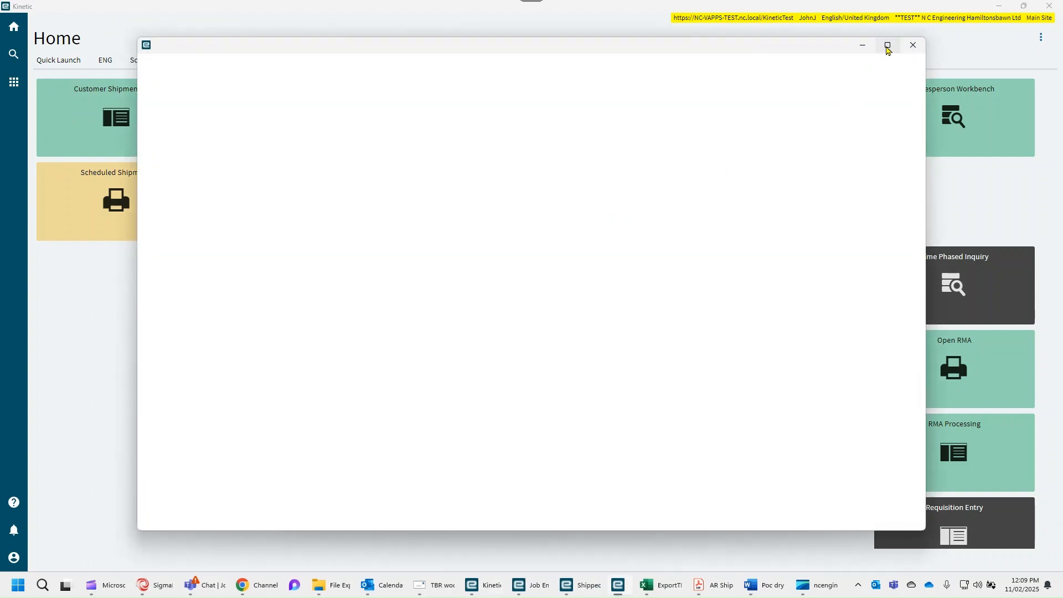
Maximize the AR Invoice Entry window, then create and save the invoice group 250211jj.
left_click(887, 46)
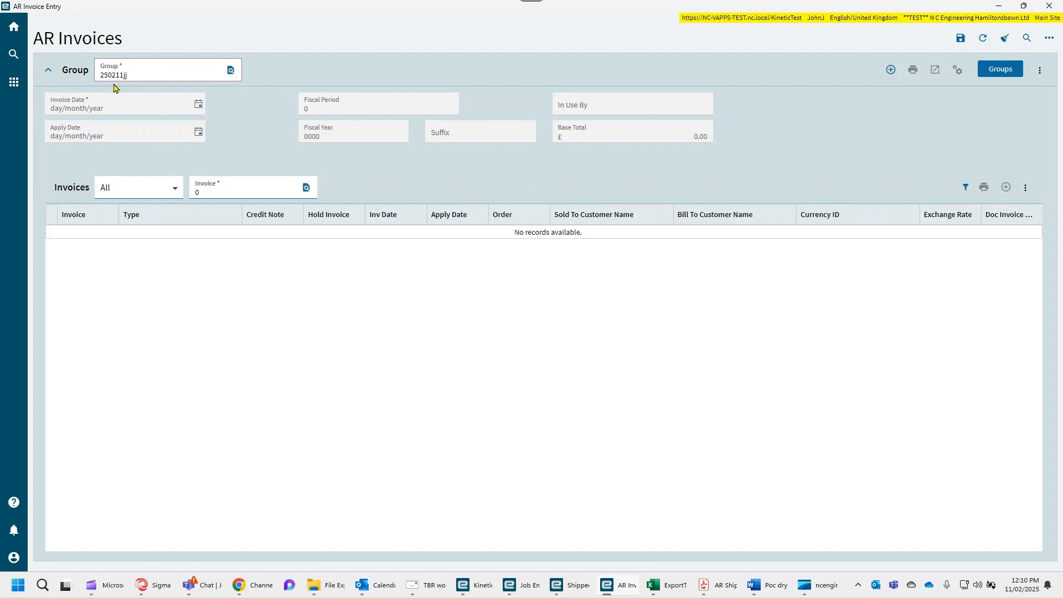
left_click(959, 40)
left_click(624, 338)
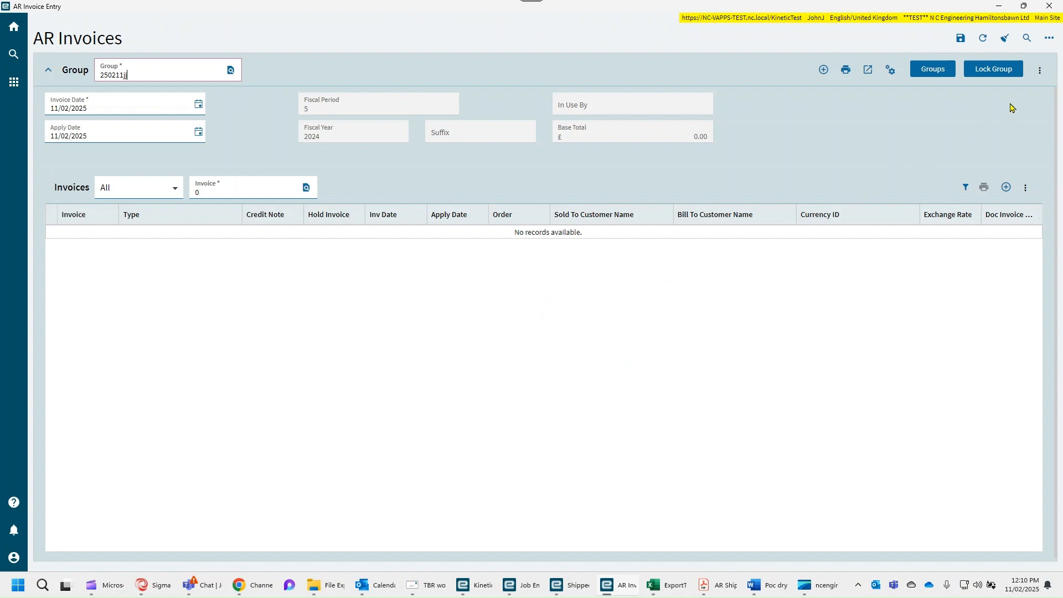
Get shipments into the group by manual selection, choosing the uninvoiced delivery note to create its invoice.
left_click(1053, 41)
mouse_move(1011, 60)
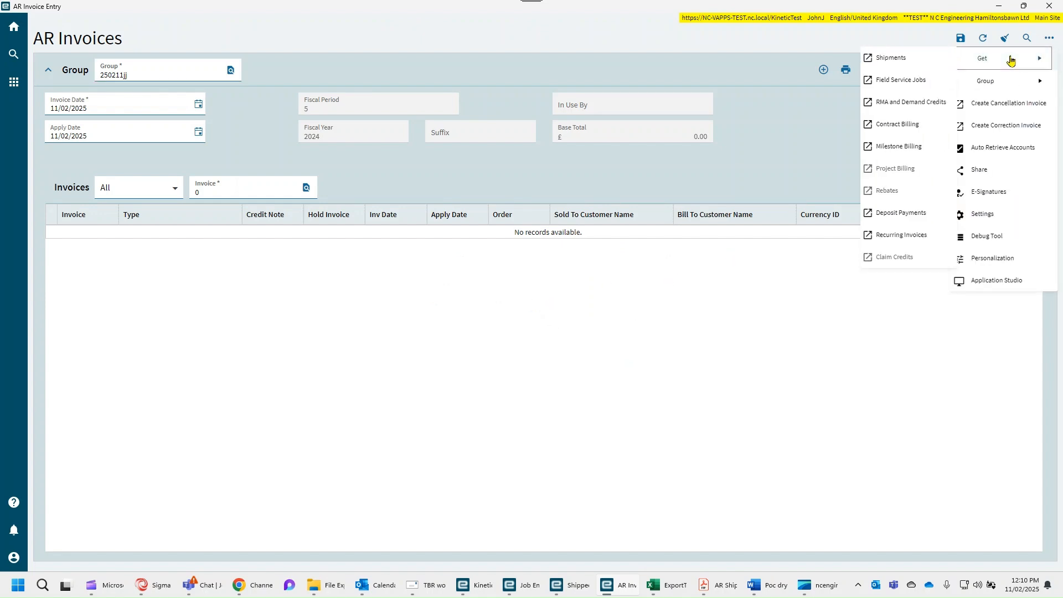
left_click(919, 64)
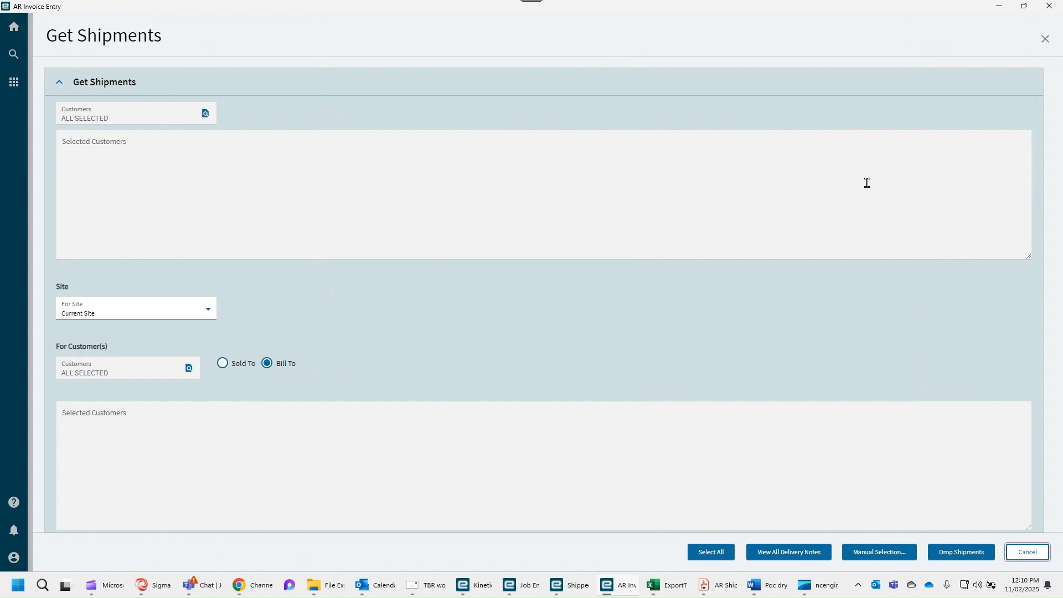
left_click(889, 551)
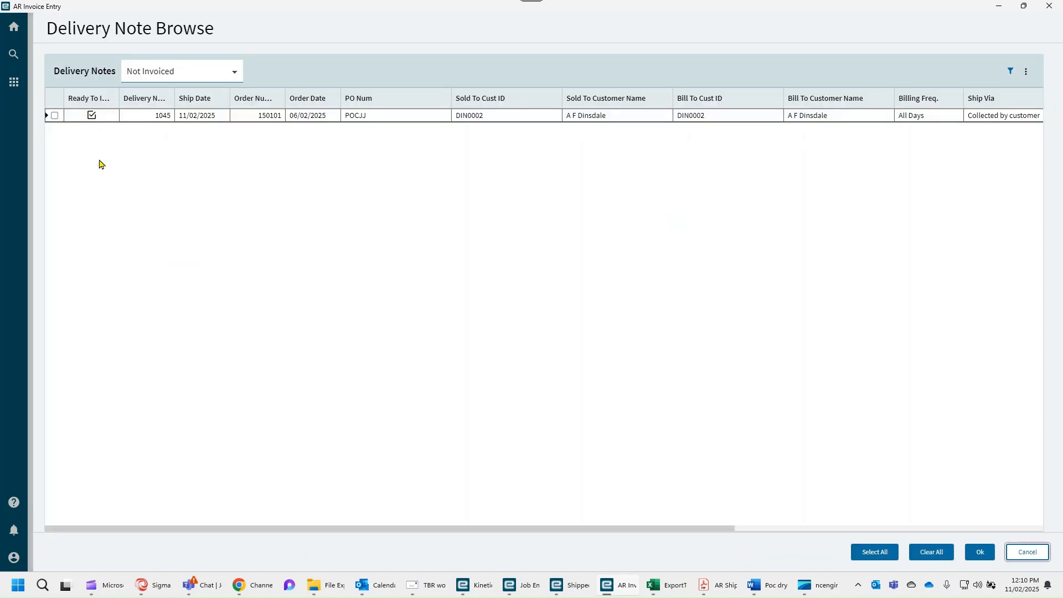
left_click(54, 115)
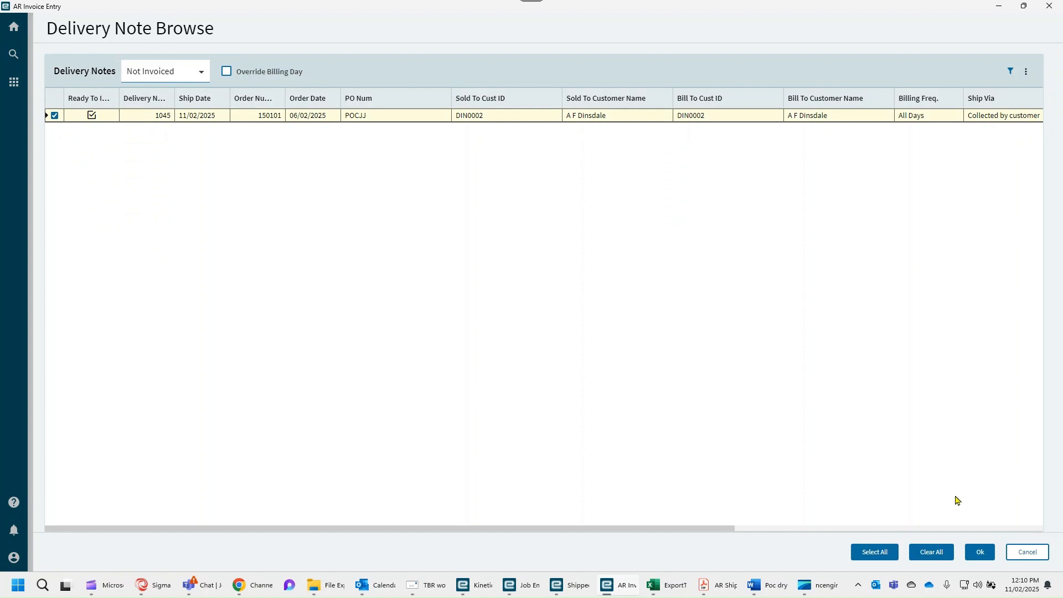
left_click(979, 552)
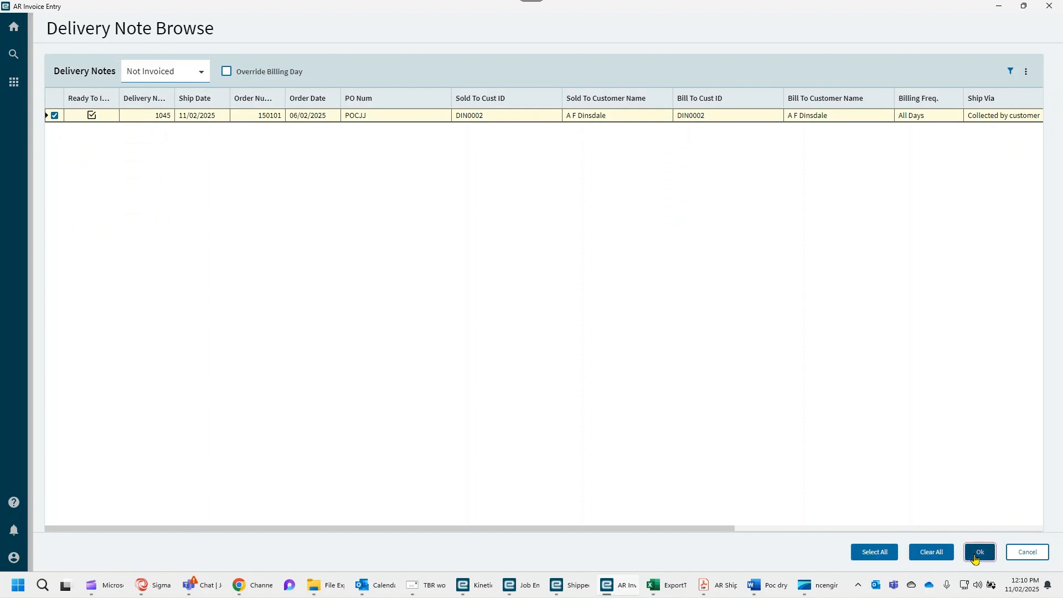
left_click(1032, 552)
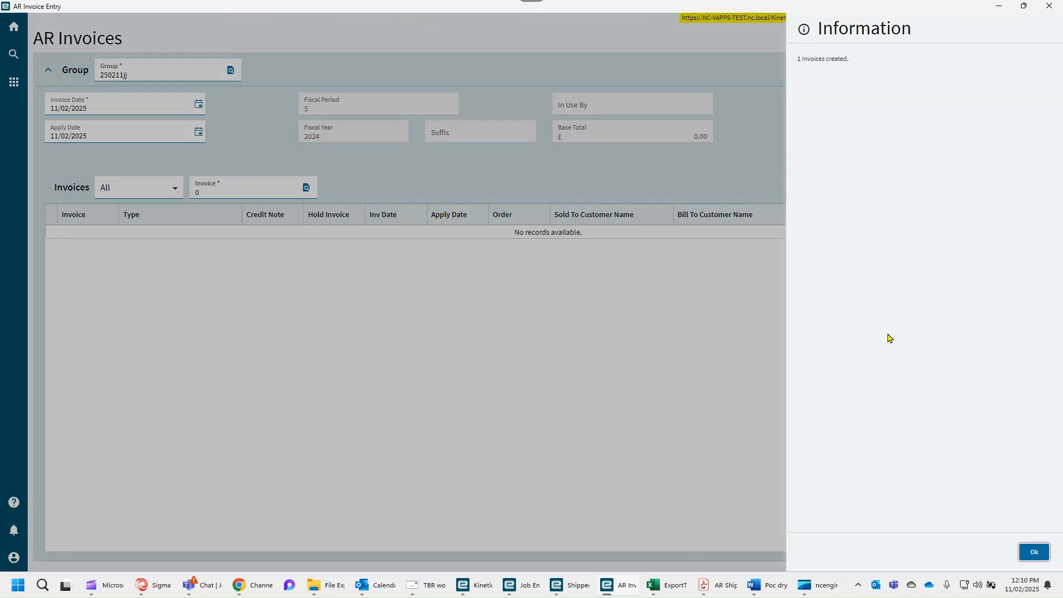
left_click(1034, 552)
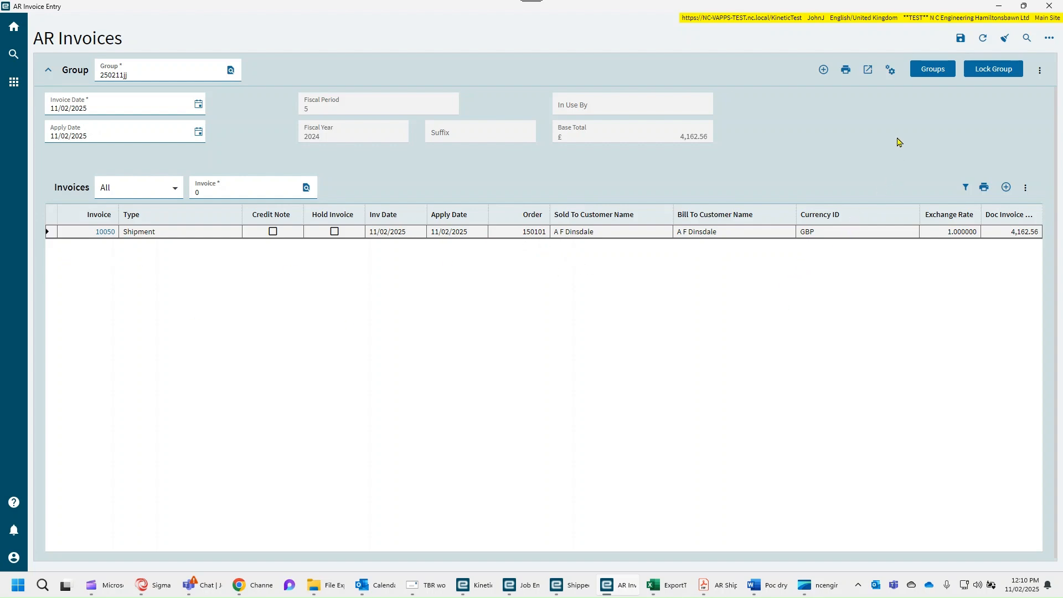
Generate a print preview of the group's AR invoices and credit memos with default options, then close the print form.
left_click(847, 70)
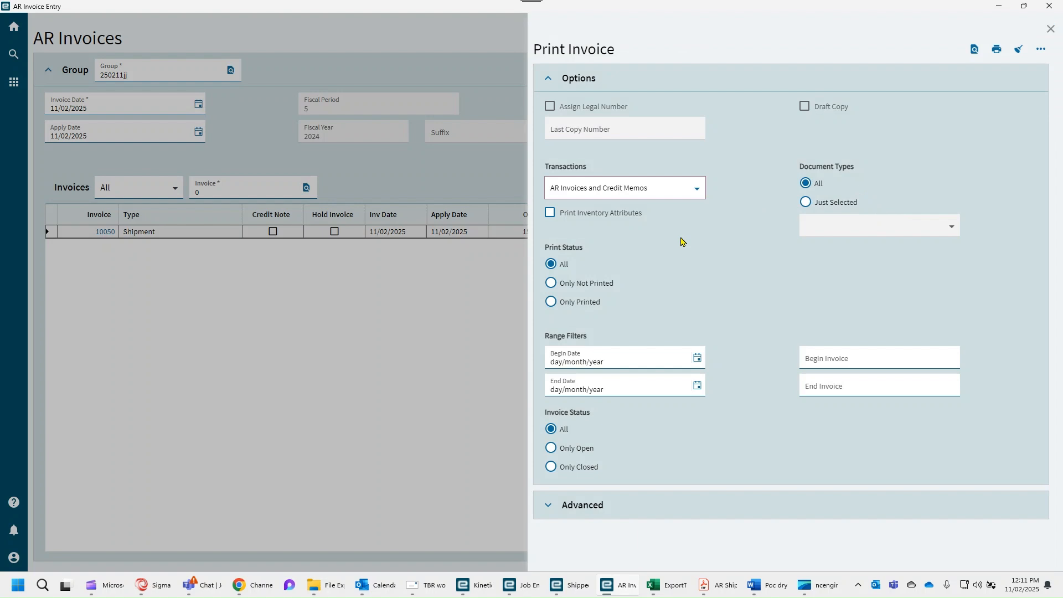
scroll(704, 261, "down", 1)
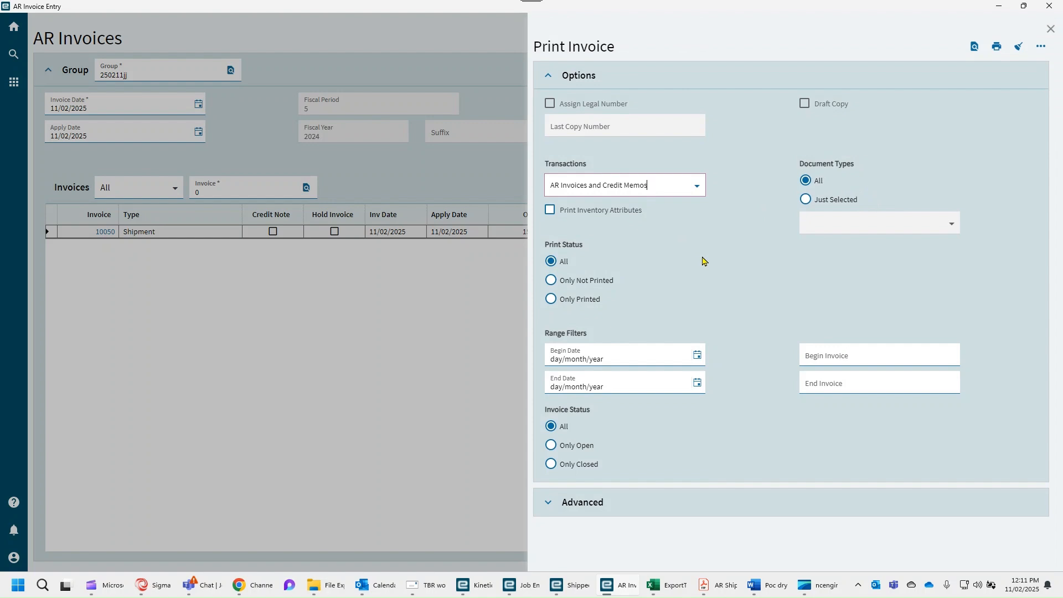
left_click(973, 49)
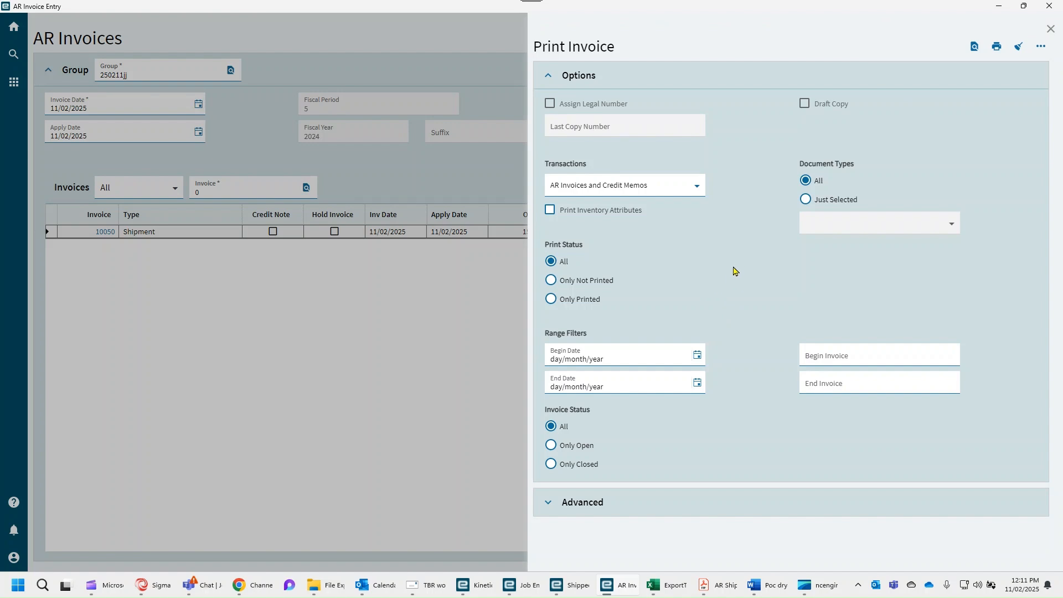
left_click(1050, 30)
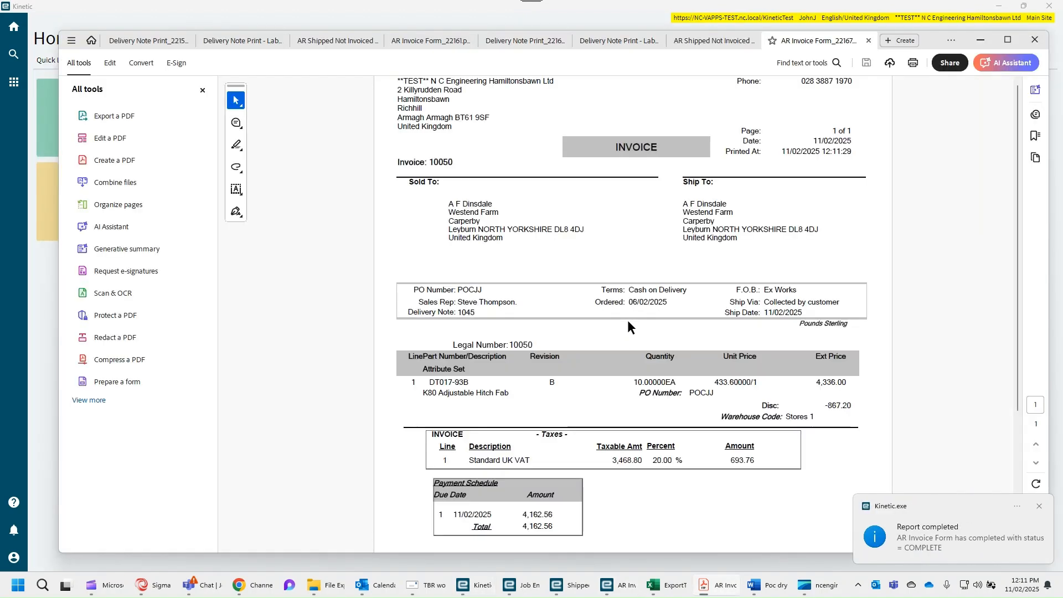
Review the AR invoice PDF's addresses, delivery note, line quantity, unit price, discount, VAT, payment schedule and totals.
scroll(561, 242, "down", 2)
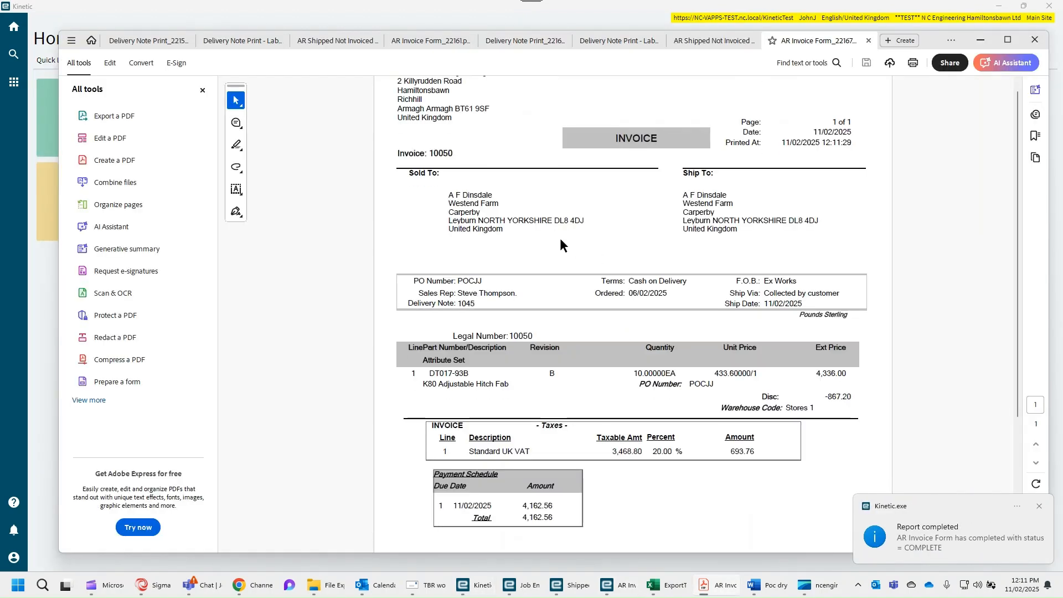
scroll(560, 240, "down", 2)
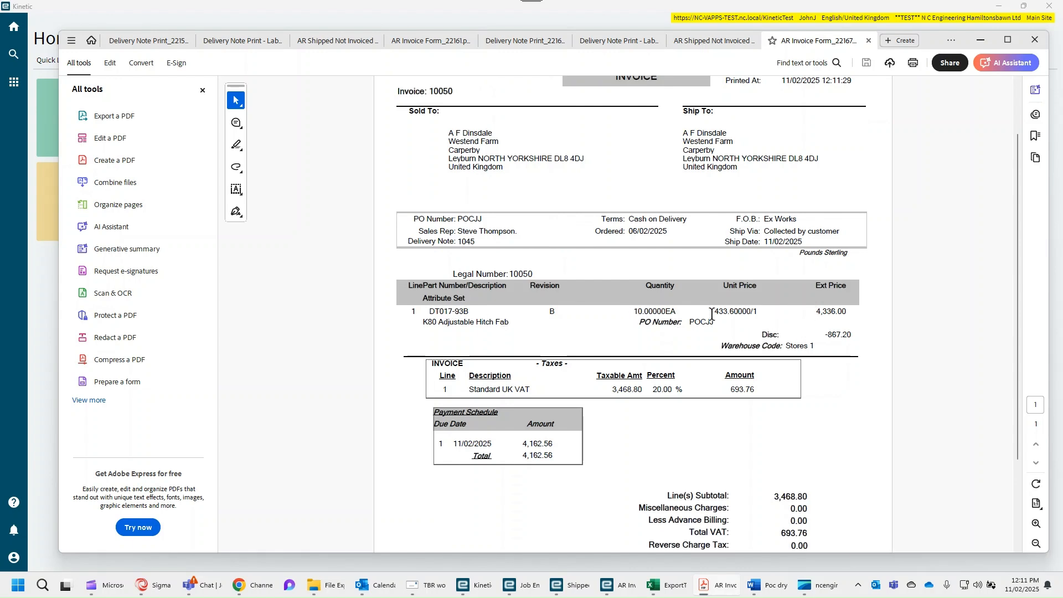
left_click_drag(627, 311, 691, 320)
left_click(626, 311)
scroll(547, 394, "down", 1)
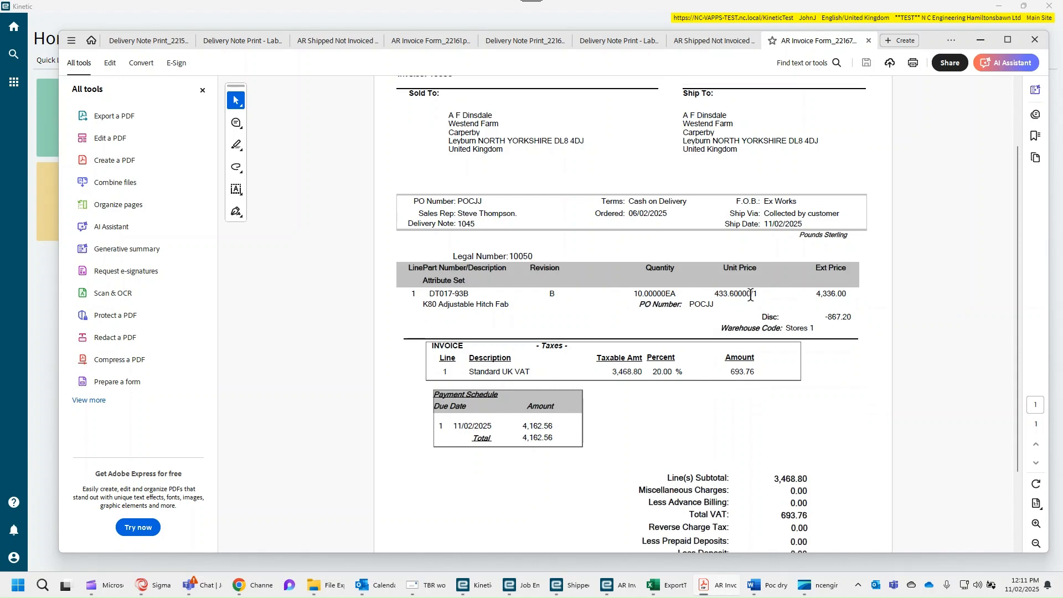
left_click_drag(823, 318, 863, 320)
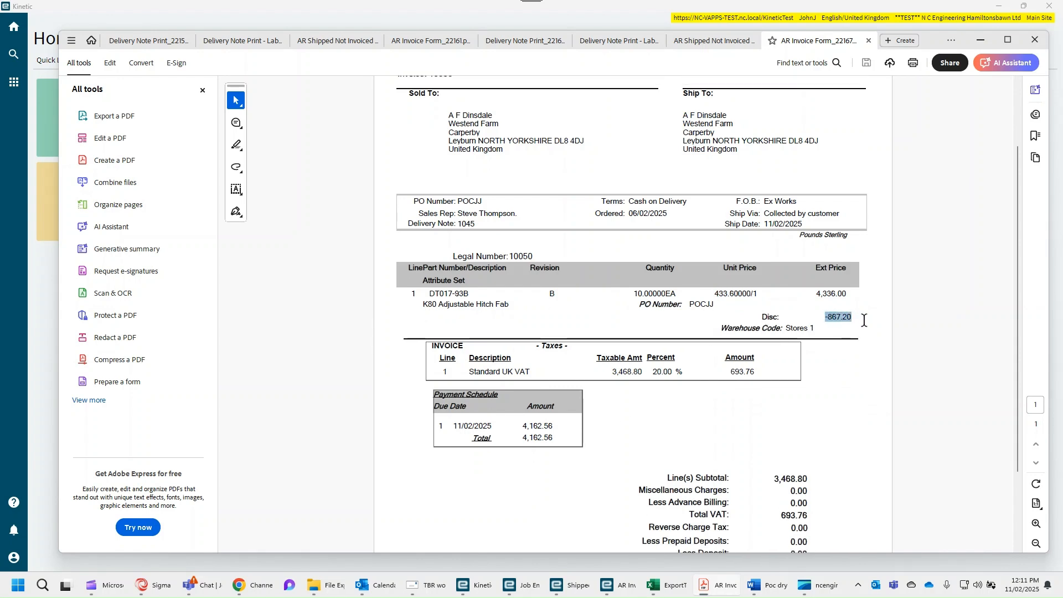
left_click(811, 401)
scroll(811, 400, "down", 5)
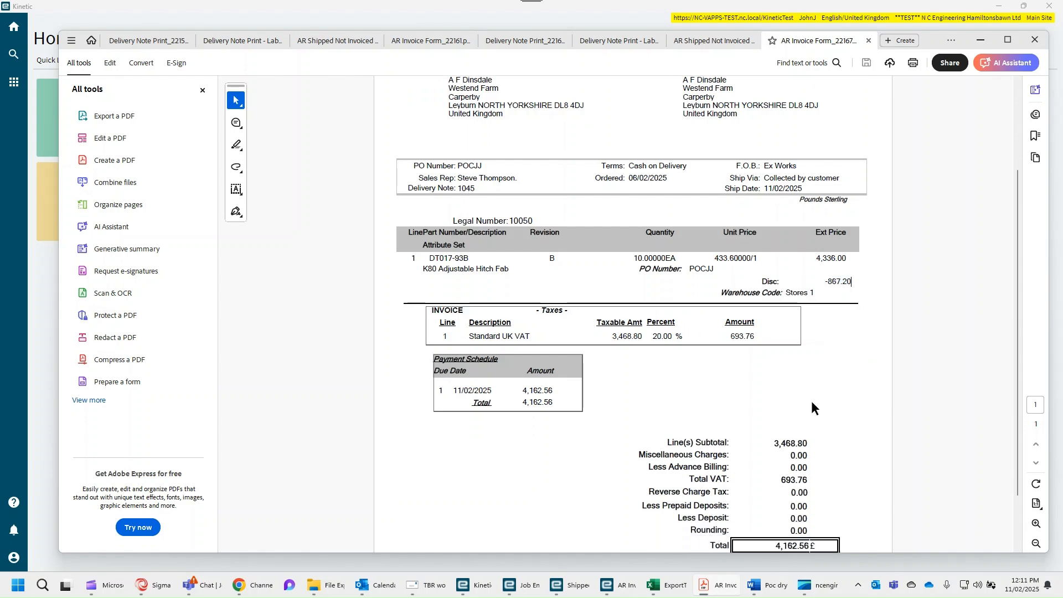
scroll(811, 400, "up", 5)
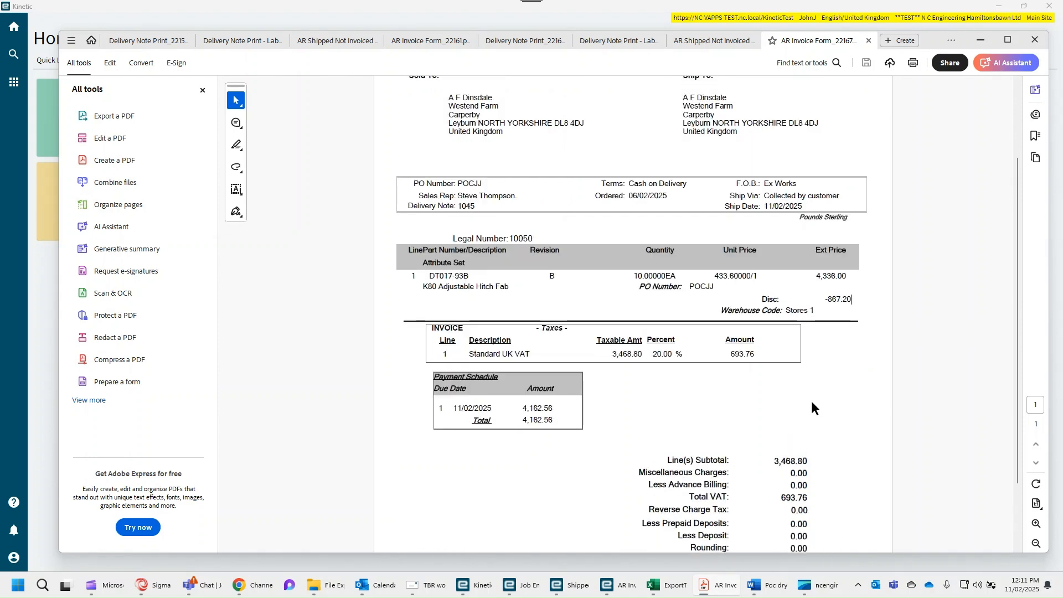
scroll(812, 403, "up", 2)
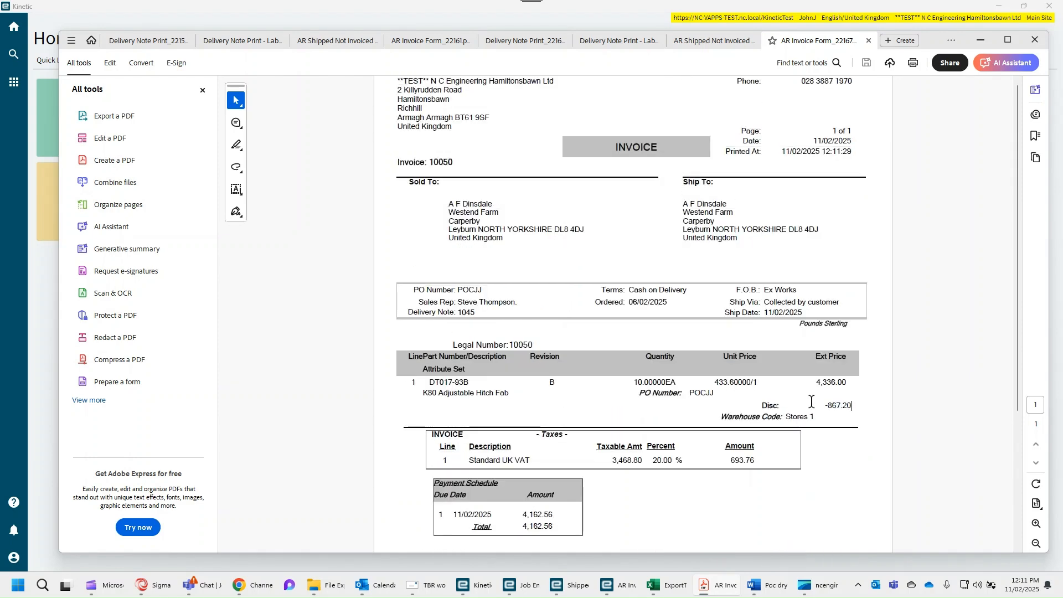
Minimize the invoice PDF, switch back to AR Invoice Entry and post invoice group 250211jj, closing the post process form.
left_click(982, 41)
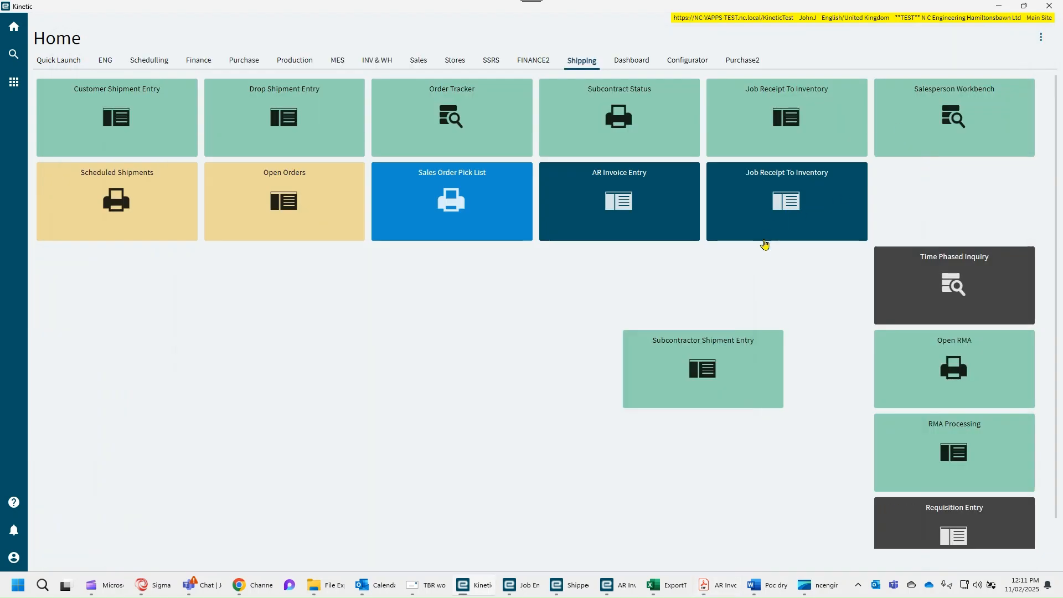
left_click(627, 586)
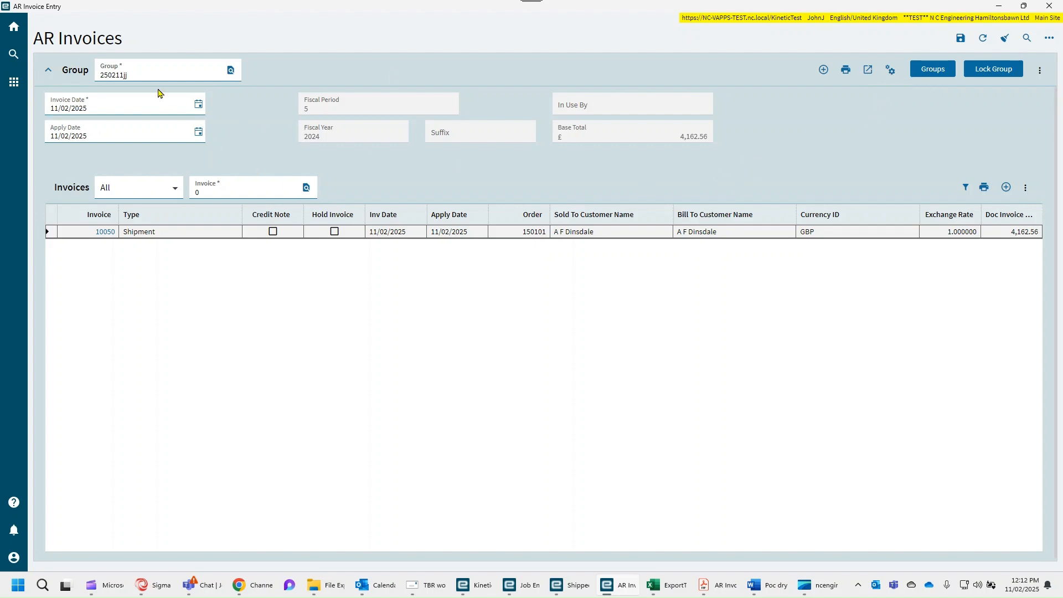
left_click(890, 72)
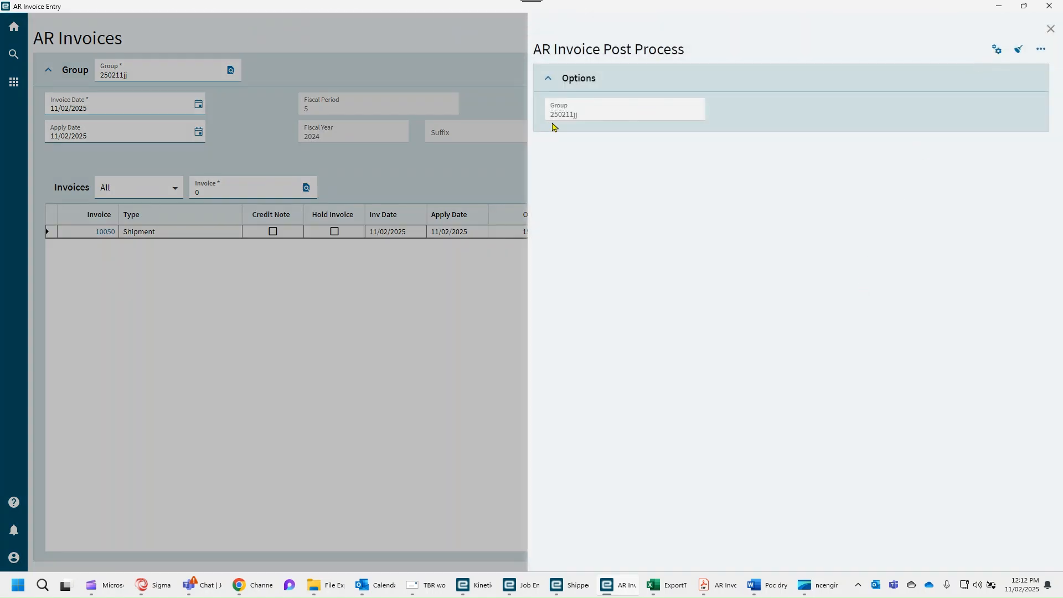
left_click(997, 49)
left_click(1050, 29)
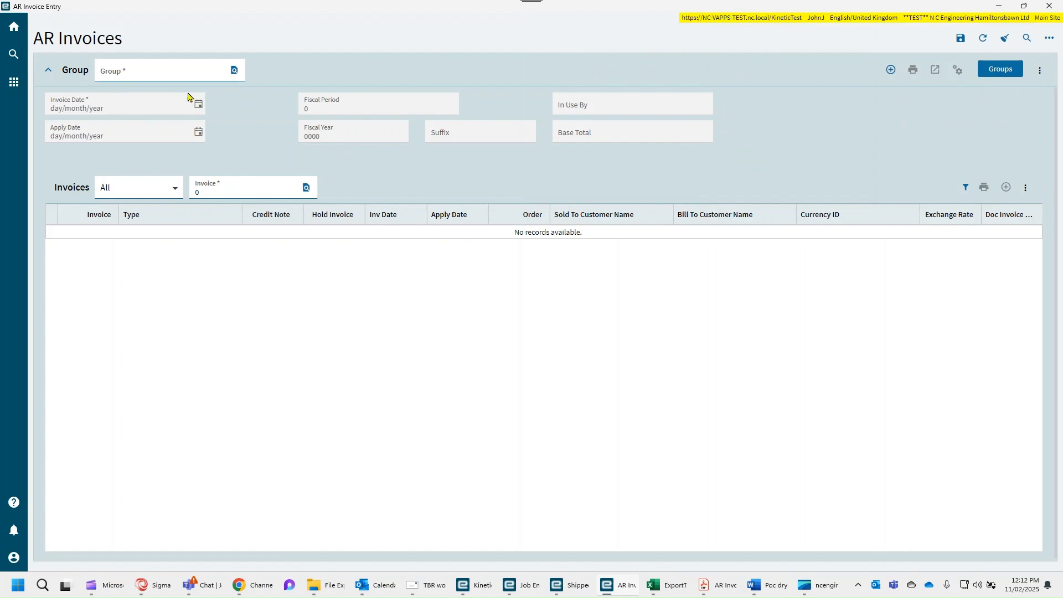
Run an unfiltered basic search for remaining AR invoice groups, then cancel the search without selecting a group.
left_click(232, 72)
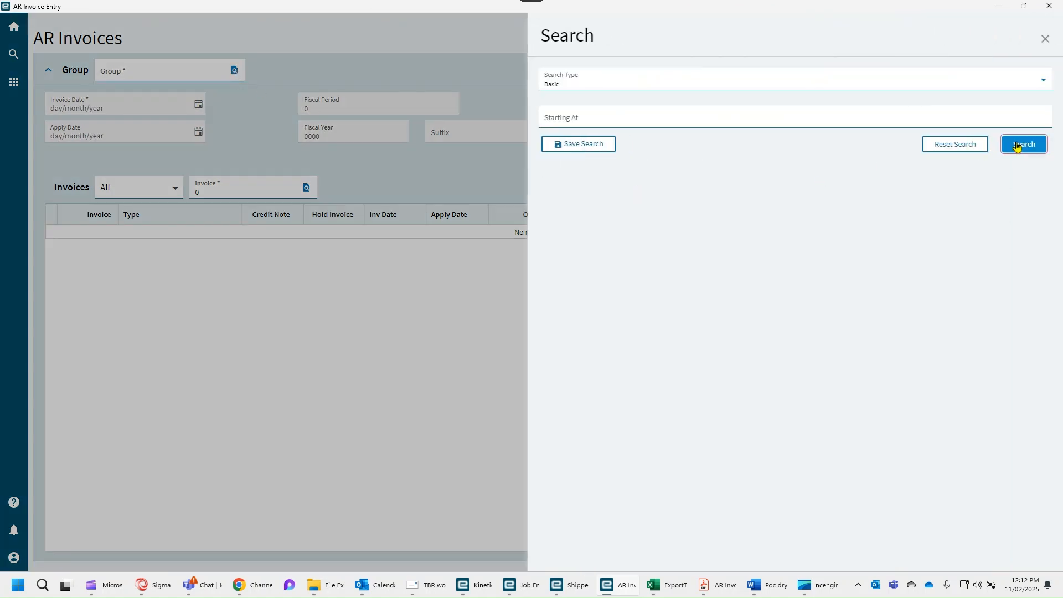
left_click(1019, 144)
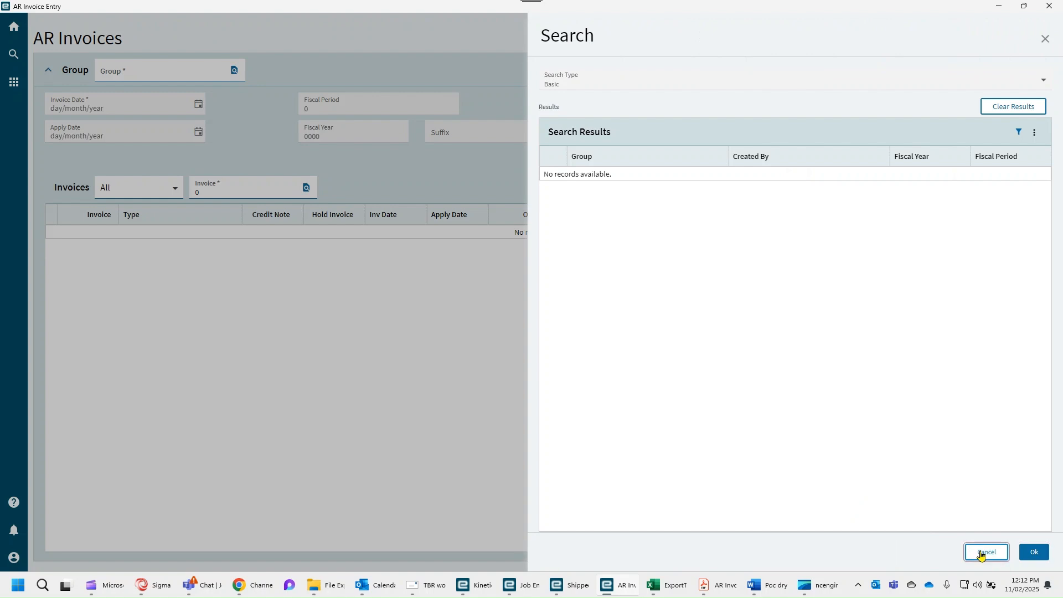
left_click(983, 551)
left_click(470, 330)
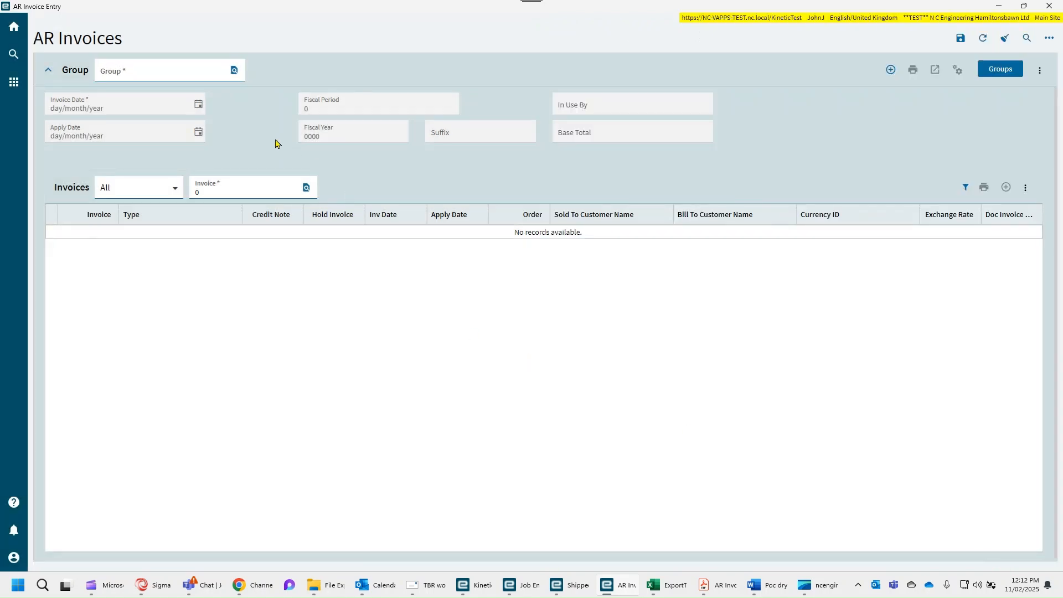